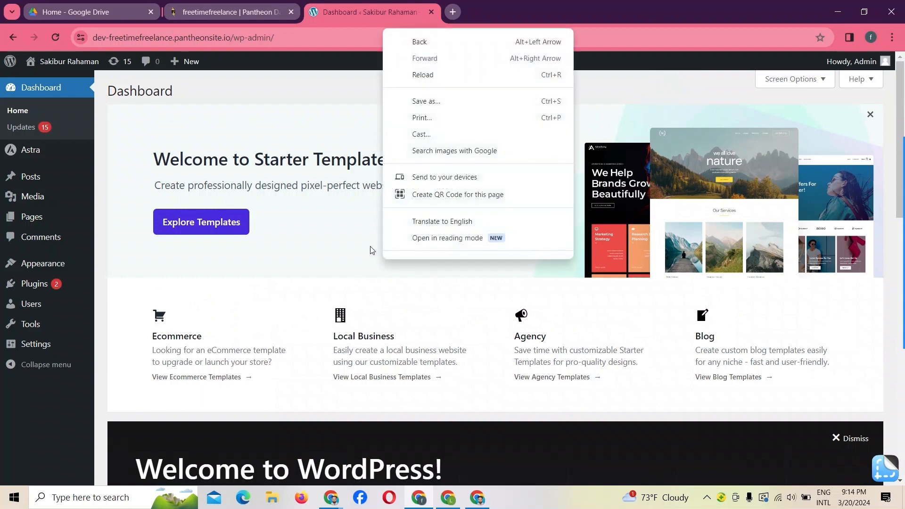
pyautogui.click(295, 146)
pyautogui.scroll(-1, 368, 214)
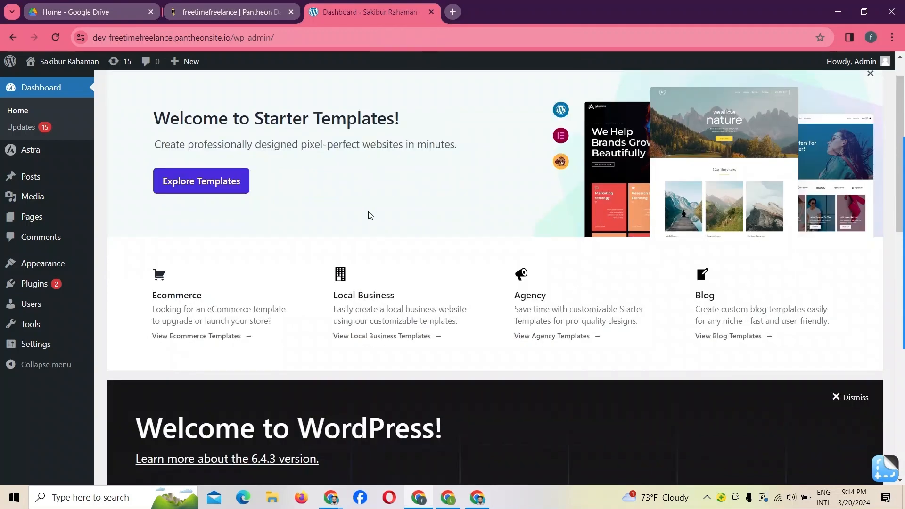
pyautogui.scroll(1, 370, 216)
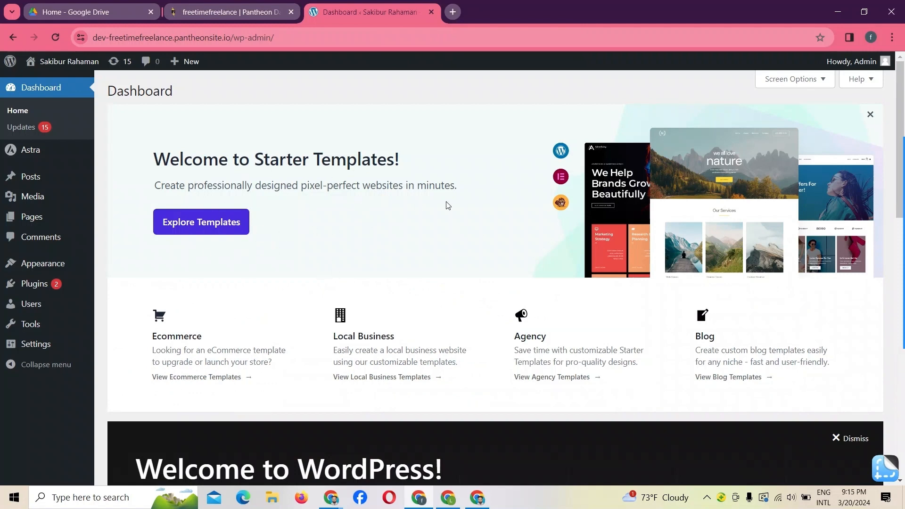
pyautogui.scroll(-10, 448, 205)
pyautogui.scroll(10, 450, 207)
pyautogui.scroll(-3, 448, 205)
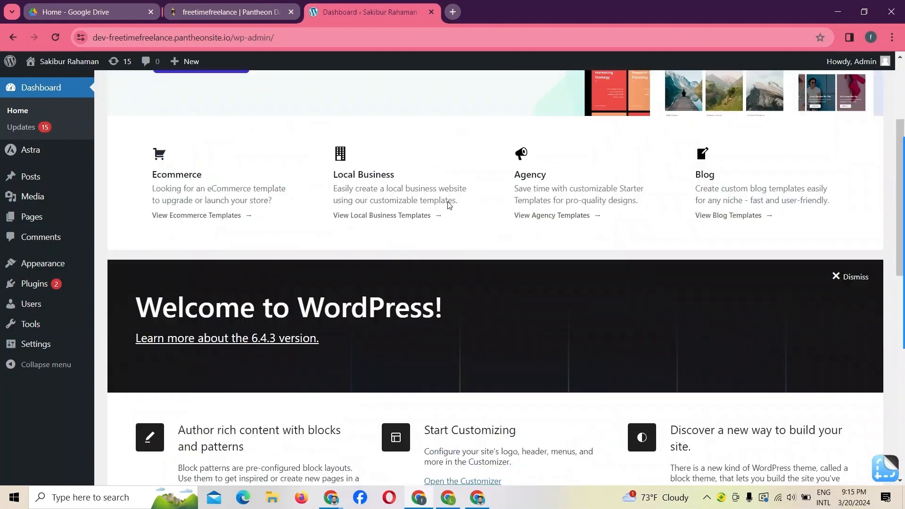
pyautogui.scroll(3, 449, 206)
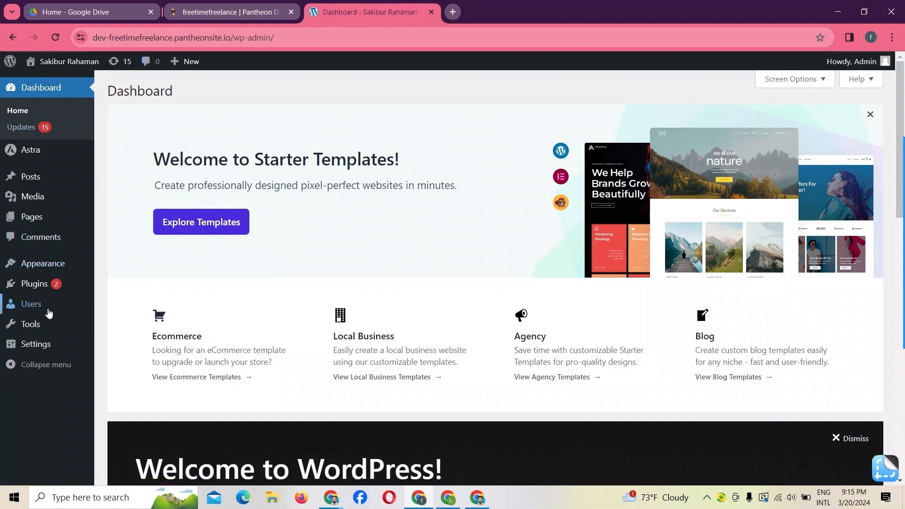
pyautogui.moveTo(52, 267)
pyautogui.moveTo(900, 308)
pyautogui.click(891, 331)
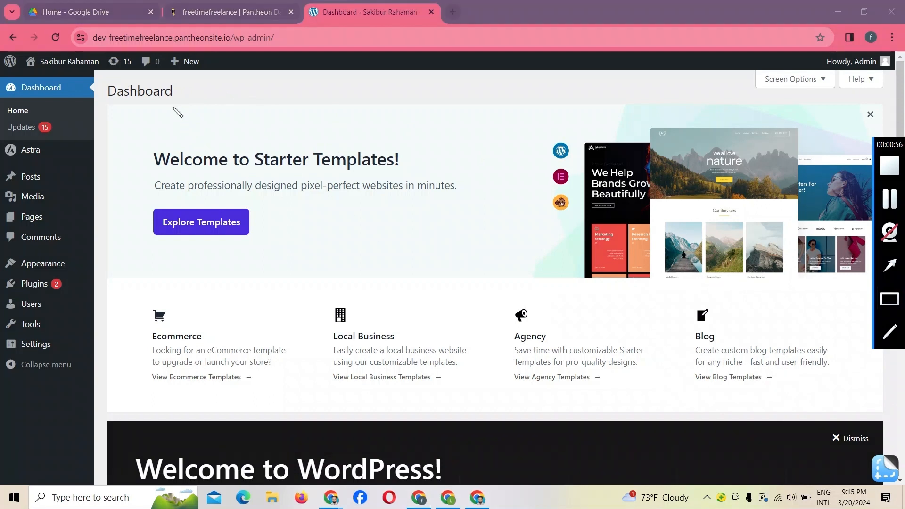
pyautogui.moveTo(172, 108)
pyautogui.mouseDown()
pyautogui.moveTo(245, 161)
pyautogui.moveTo(313, 143)
pyautogui.mouseUp()
pyautogui.moveTo(263, 247)
pyautogui.mouseDown()
pyautogui.moveTo(266, 277)
pyautogui.moveTo(416, 282)
pyautogui.mouseUp()
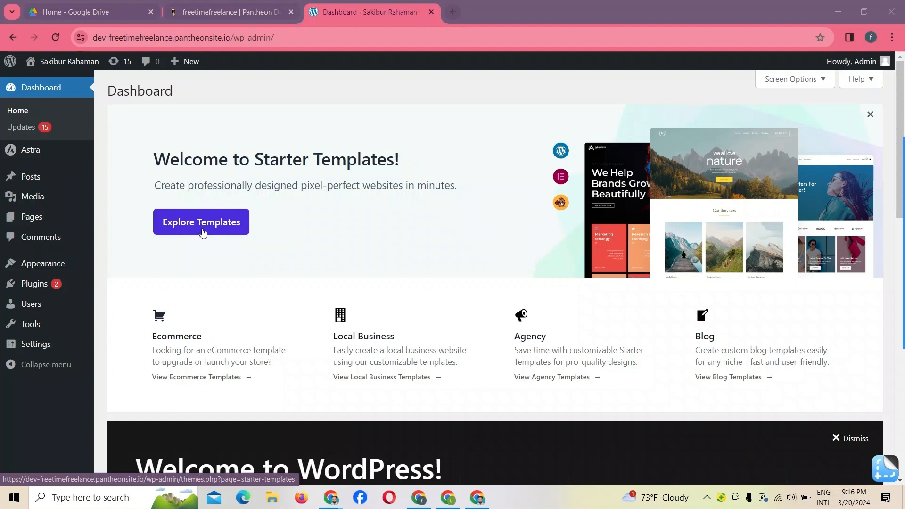
# - Open the Starter Templates explorer and choose to build the website with Classic Starter Templates
pyautogui.click(203, 230)
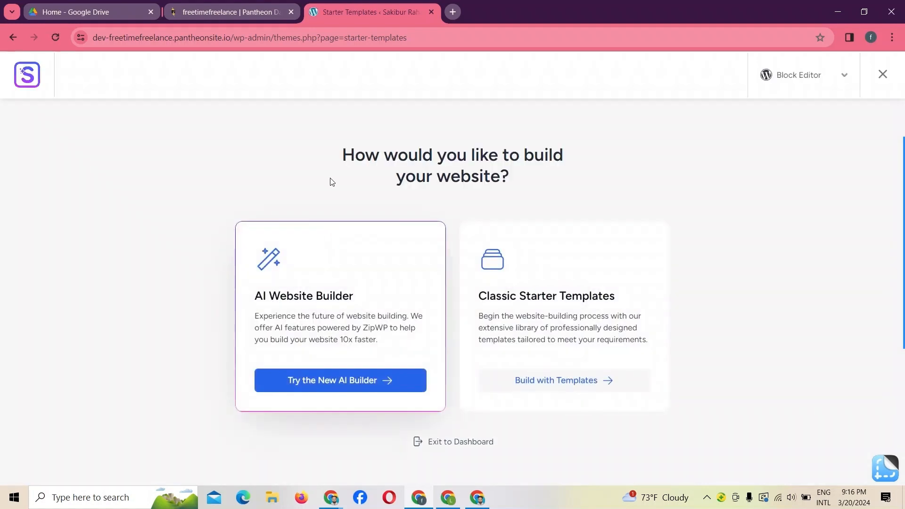
pyautogui.click(889, 299)
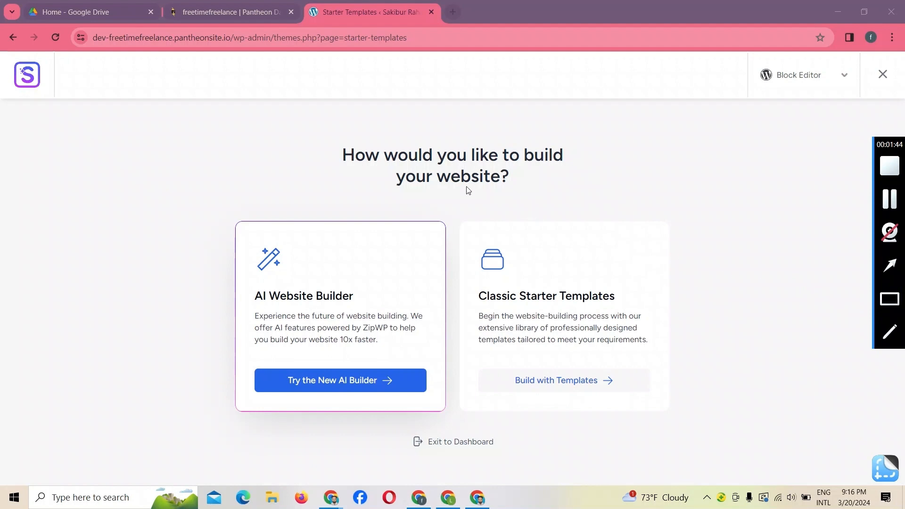
pyautogui.moveTo(336, 123)
pyautogui.mouseDown()
pyautogui.moveTo(650, 224)
pyautogui.moveTo(661, 220)
pyautogui.moveTo(659, 208)
pyautogui.mouseUp()
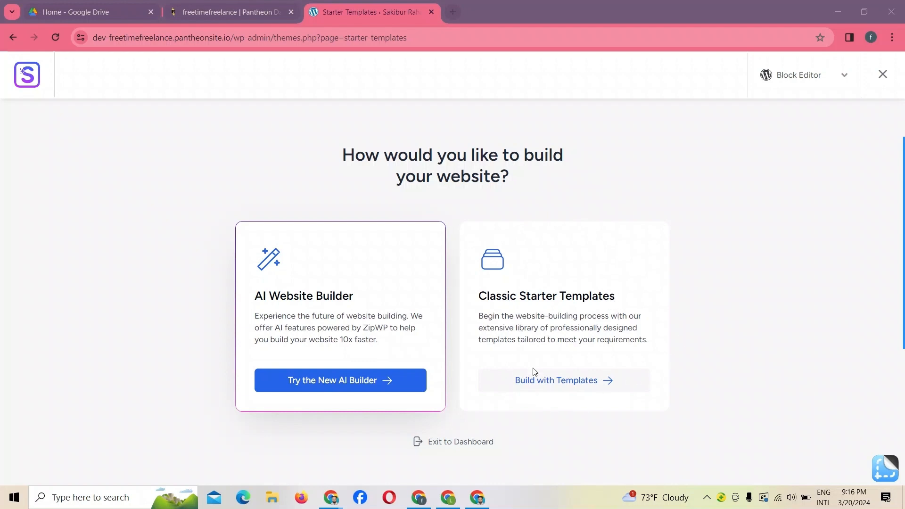
pyautogui.click(573, 380)
# - Select Elementor as the page builder for the starter templates
pyautogui.moveTo(903, 326)
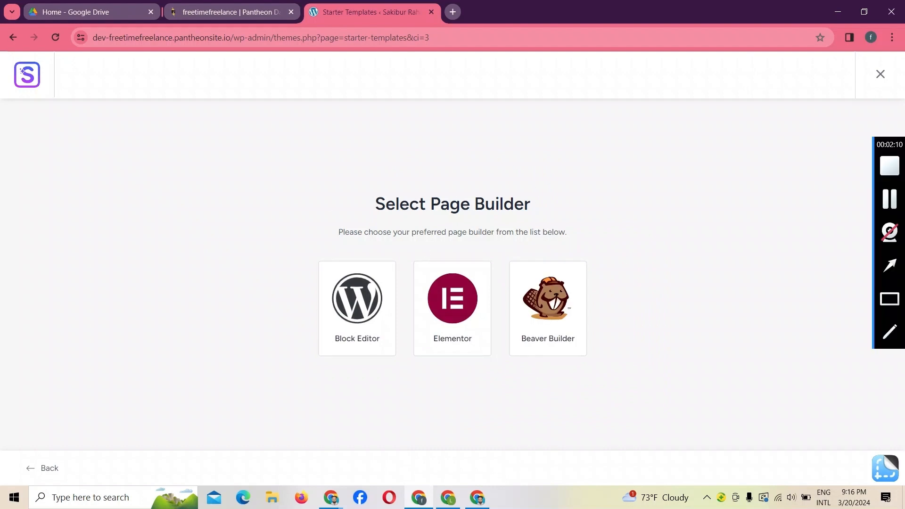
pyautogui.click(889, 199)
pyautogui.moveTo(350, 176); pyautogui.dragTo(659, 240)
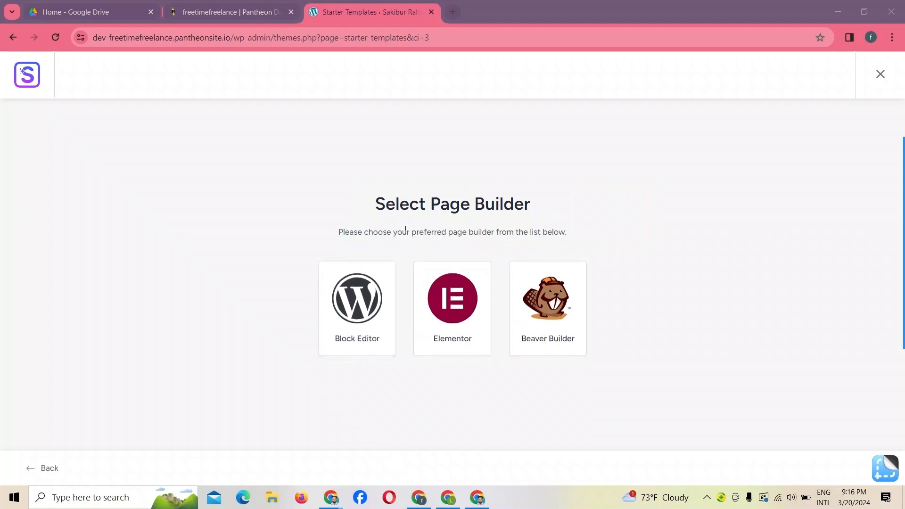
pyautogui.click(454, 300)
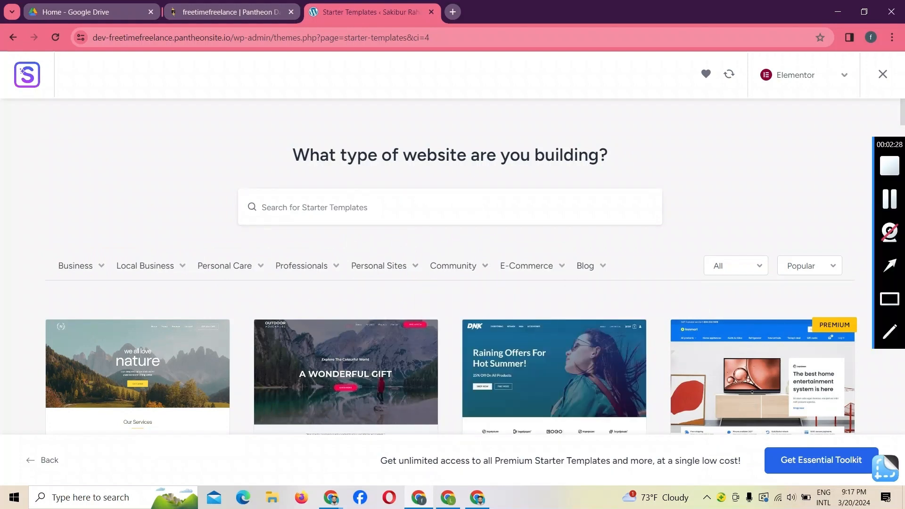
# - Browse the starter template gallery and choose the Visual Artist Portfolio template
pyautogui.moveTo(902, 119); pyautogui.dragTo(650, 267)
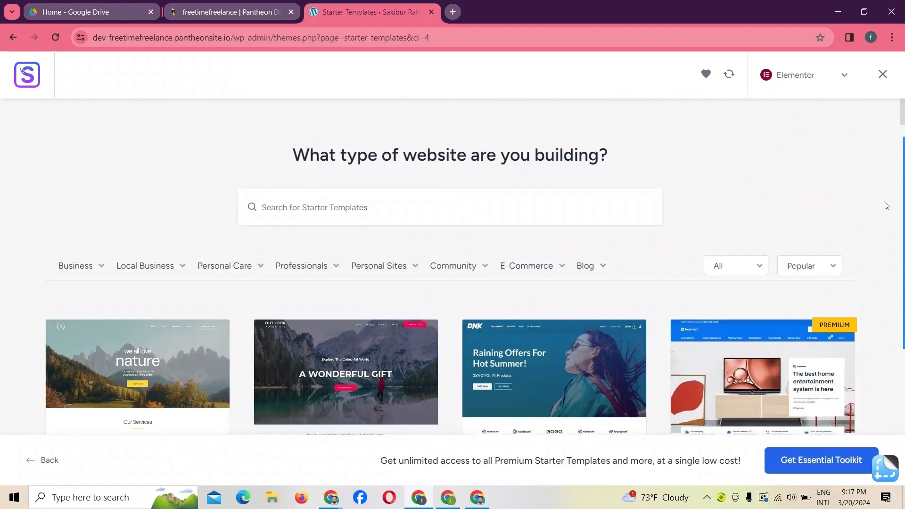
pyautogui.moveTo(902, 137)
pyautogui.moveTo(902, 116); pyautogui.dragTo(902, 132)
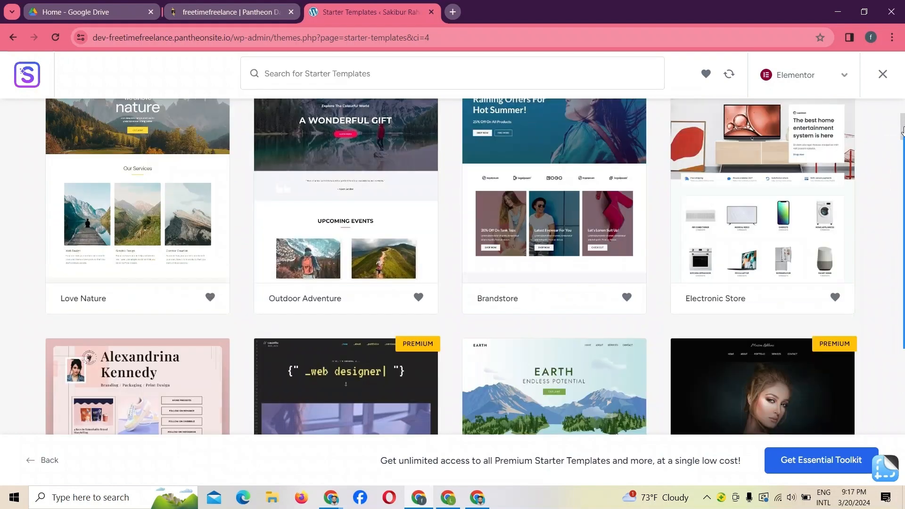
pyautogui.scroll(-2, 417, 270)
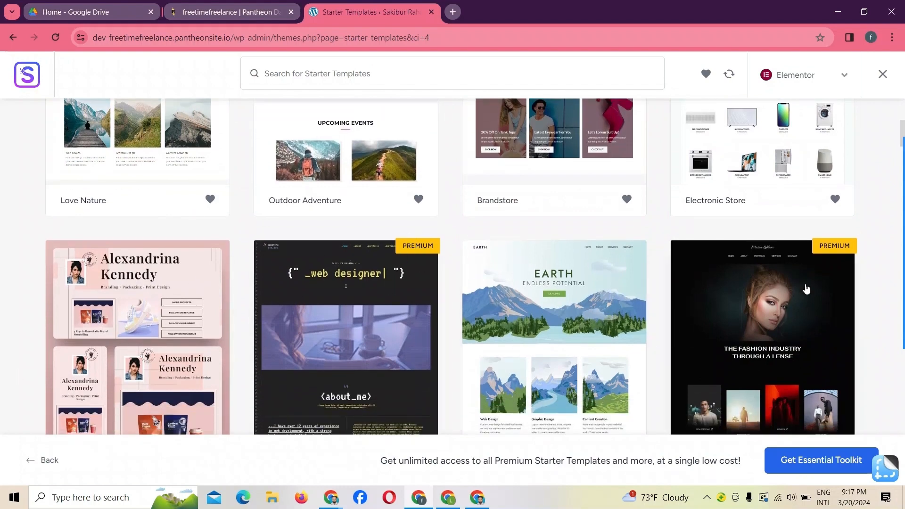
pyautogui.scroll(-15, 903, 375)
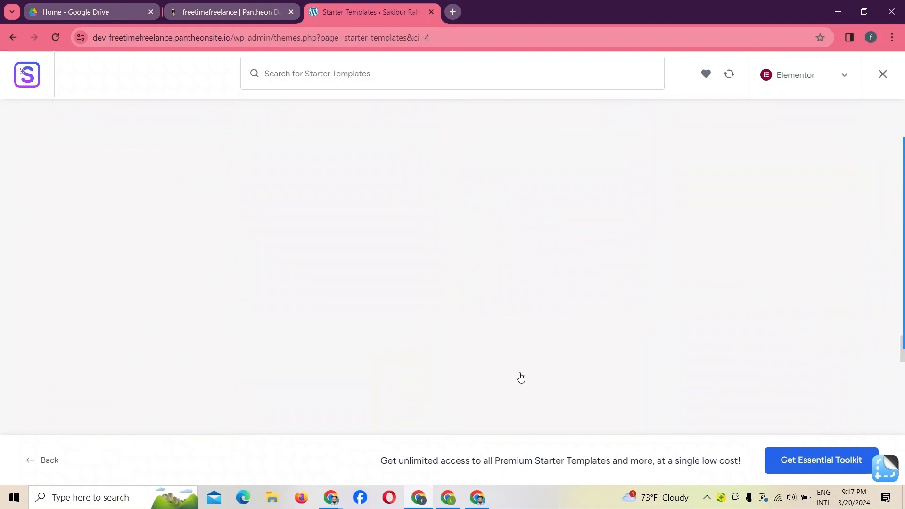
pyautogui.scroll(20, 387, 340)
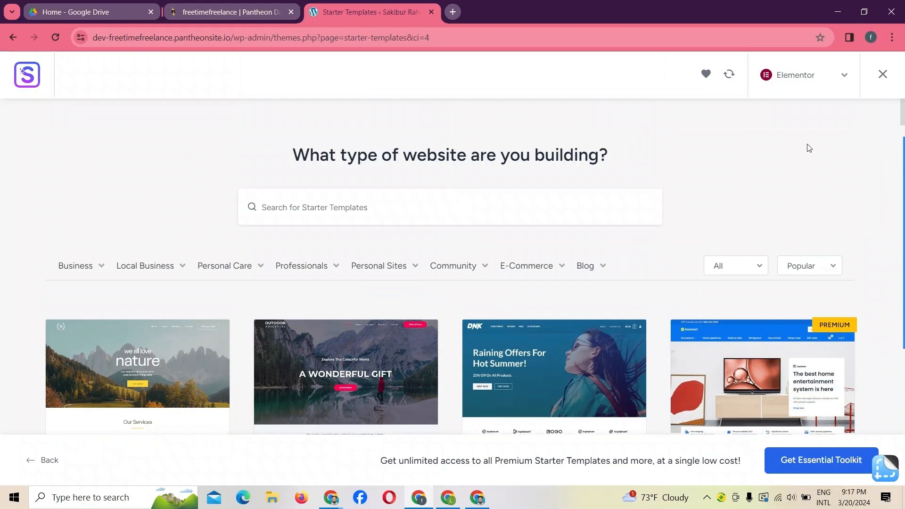
pyautogui.scroll(-5, 903, 123)
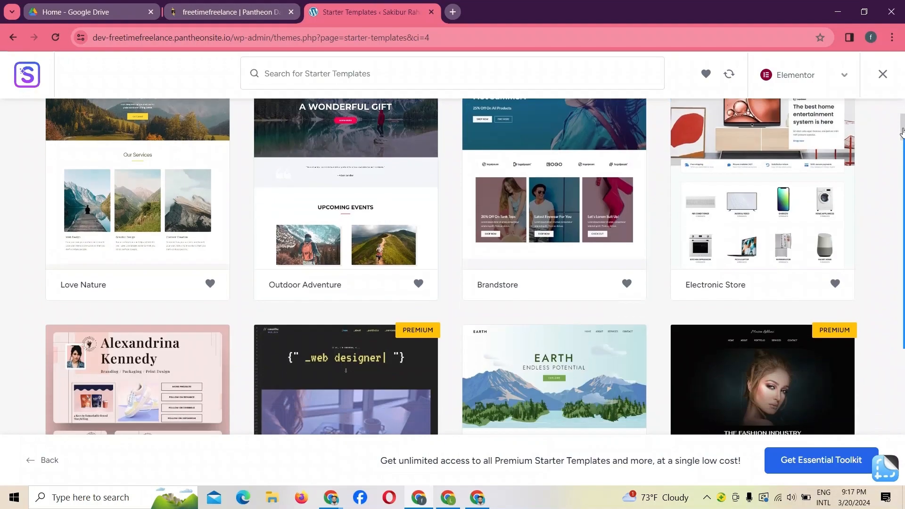
pyautogui.scroll(-5, 902, 132)
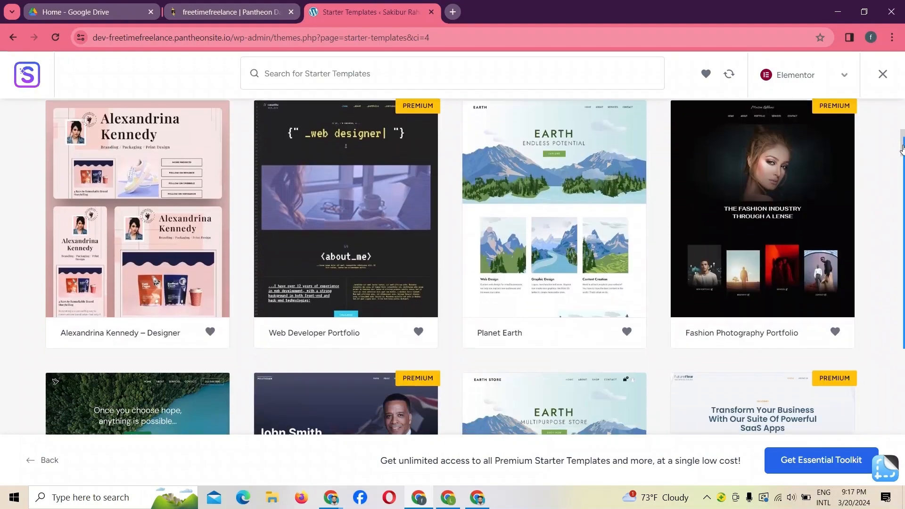
pyautogui.scroll(-3, 902, 149)
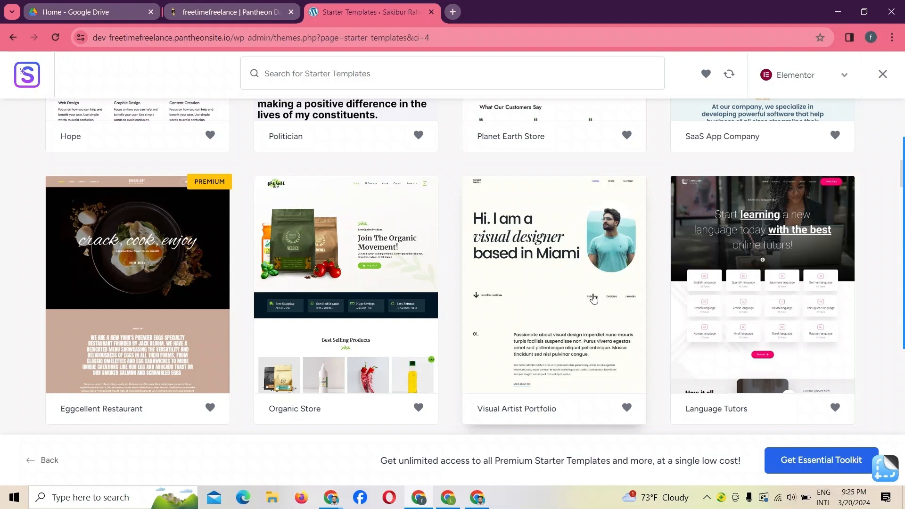
pyautogui.click(557, 284)
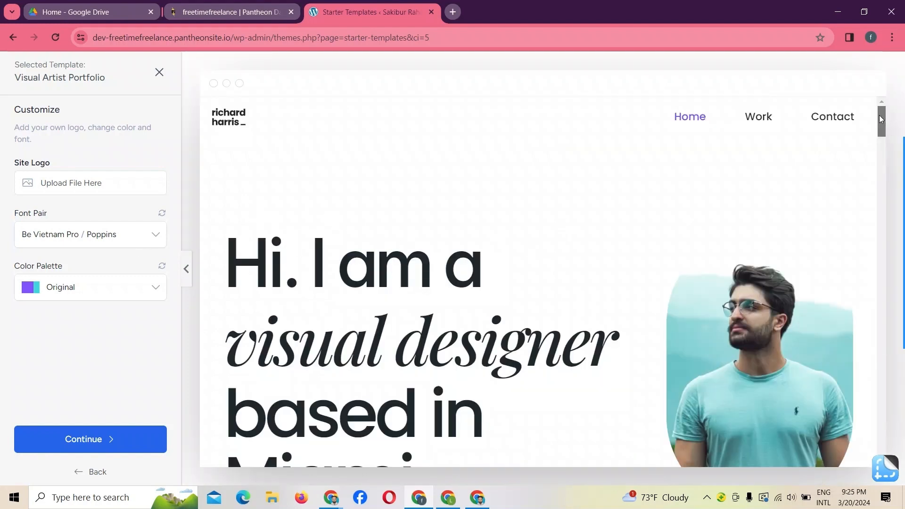
# - Look through the template preview and continue with the default logo, font pair and Original color palette
pyautogui.moveTo(880, 117)
pyautogui.mouseDown()
pyautogui.moveTo(872, 278)
pyautogui.moveTo(889, 474)
pyautogui.moveTo(888, 121)
pyautogui.mouseUp()
pyautogui.rightClick(887, 394)
pyautogui.click(881, 411)
pyautogui.click(88, 443)
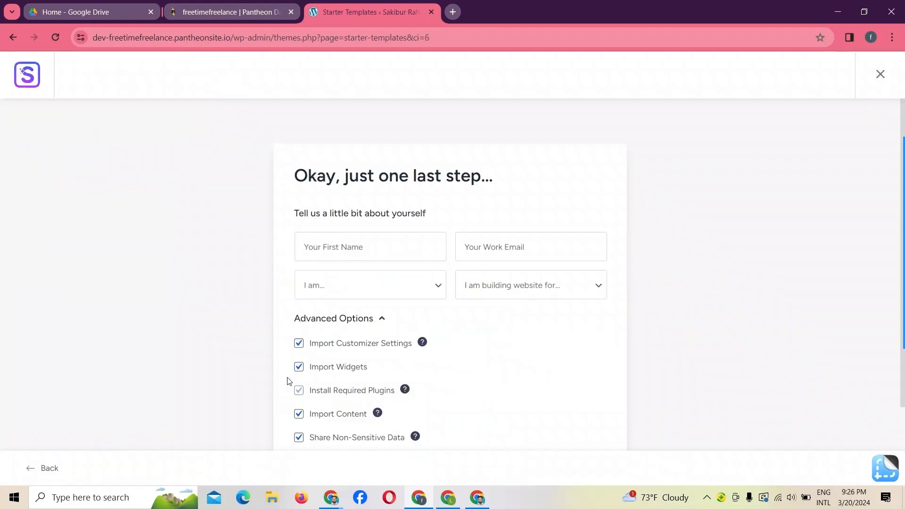
# - Enter the site owner's name in the first name field of the final setup form
pyautogui.click(329, 244)
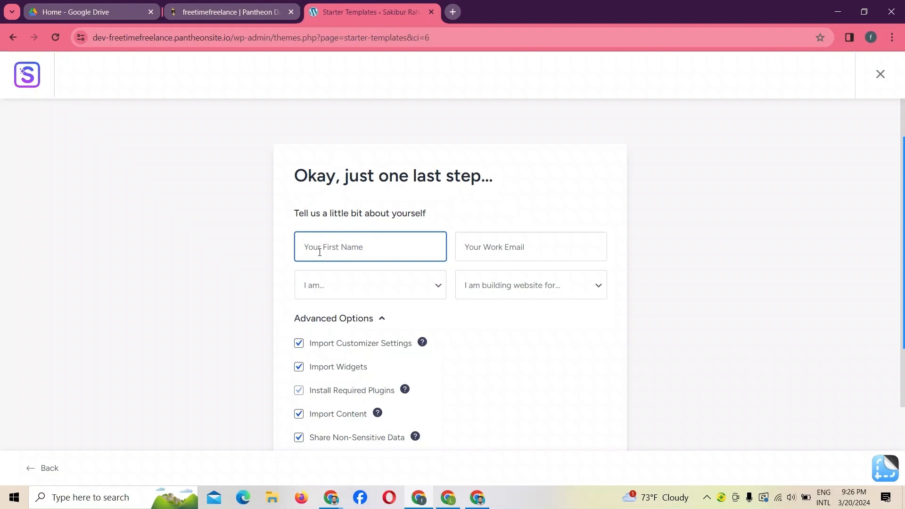
pyautogui.press('capslock')
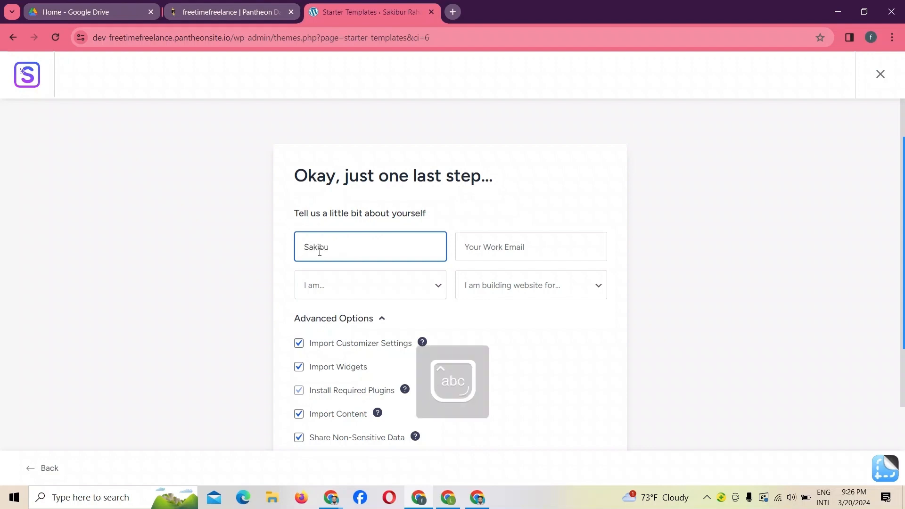
# - Fill in the site owner's work e-mail address in the final setup form
pyautogui.click(466, 247)
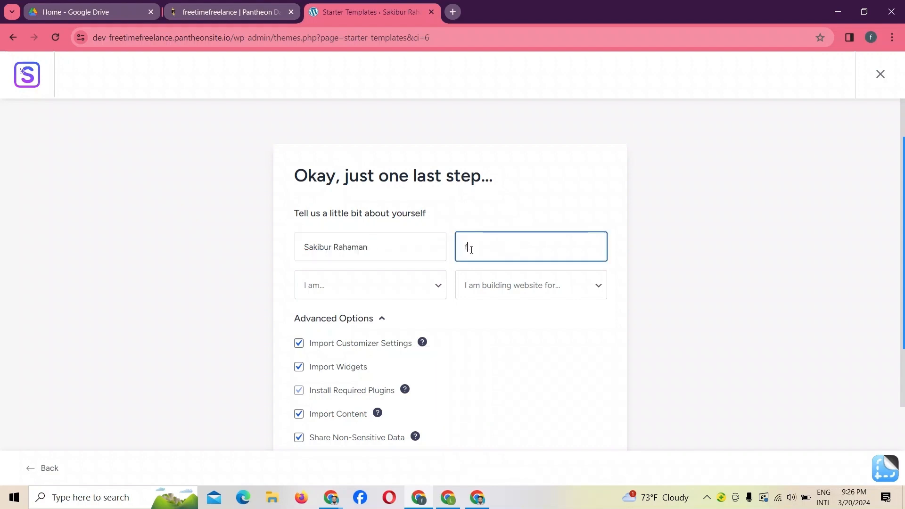
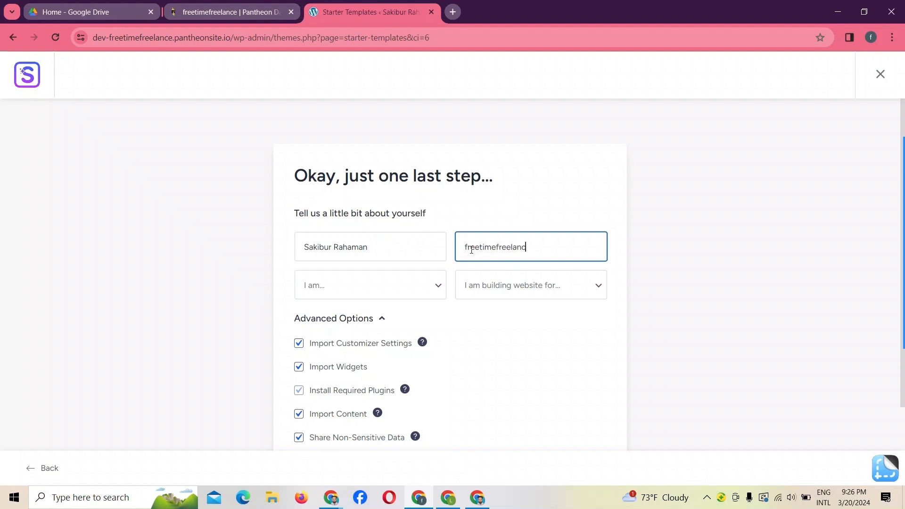
# - Set the experience level to Beginner and state that the website is being built for Myself/My Company
pyautogui.click(364, 286)
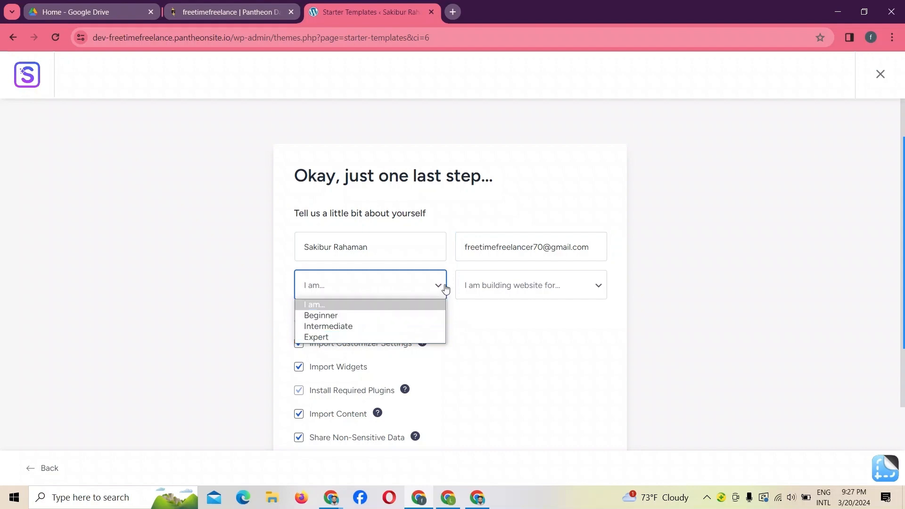
pyautogui.click(343, 315)
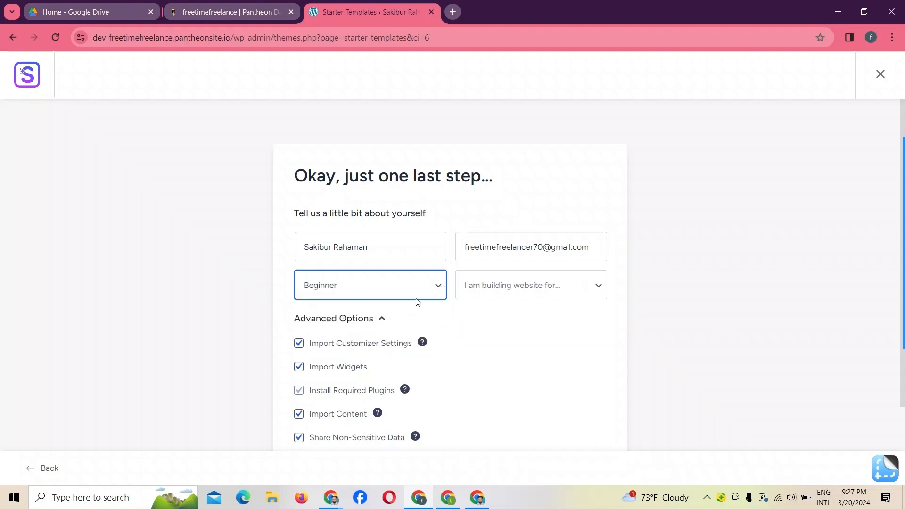
pyautogui.click(516, 292)
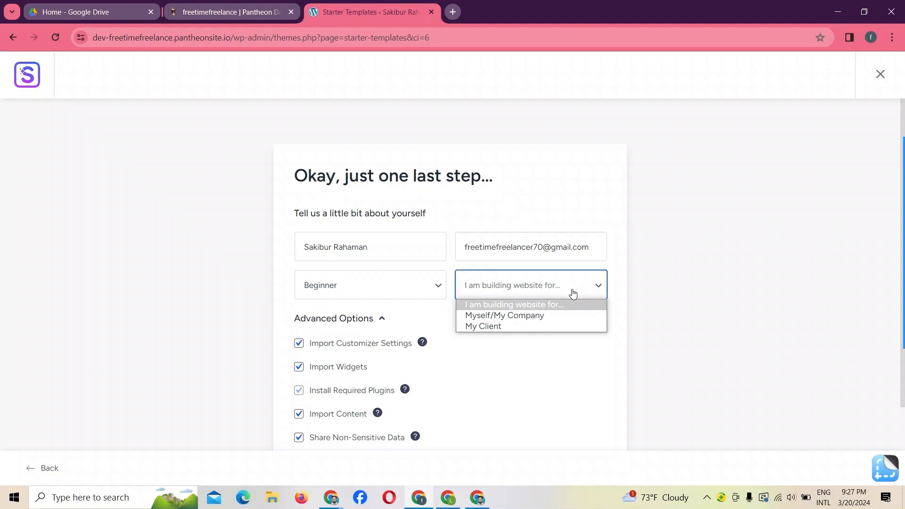
pyautogui.click(497, 316)
# - Submit the form and start building the website with all advanced import options left enabled
pyautogui.moveTo(904, 243)
pyautogui.scroll(-3, 653, 436)
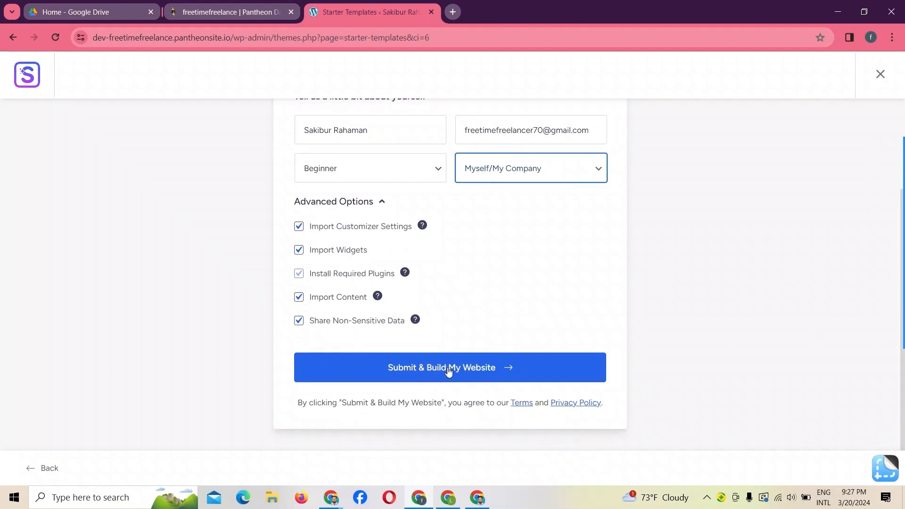
pyautogui.click(478, 375)
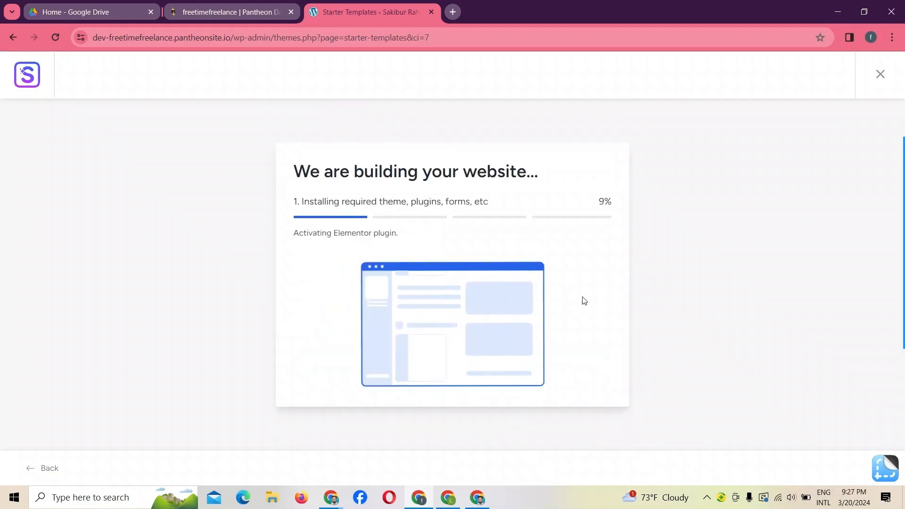
pyautogui.moveTo(902, 342)
pyautogui.click(890, 300)
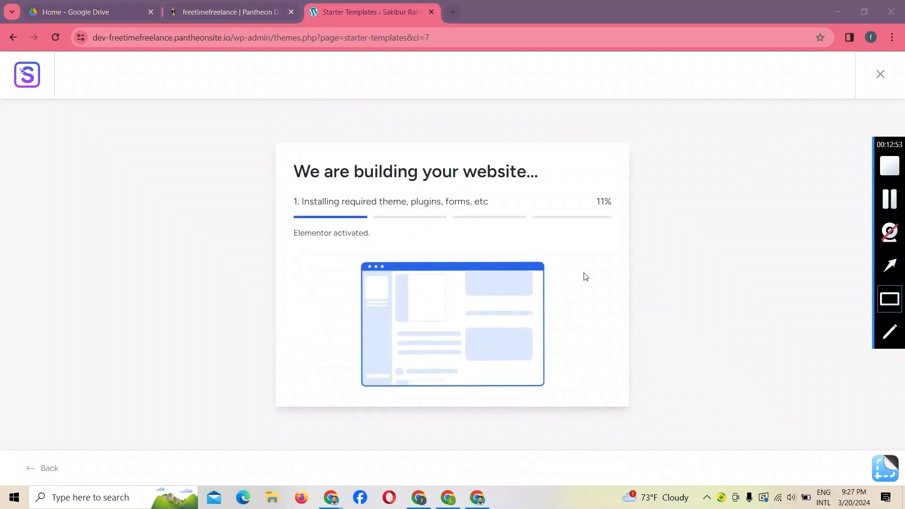
pyautogui.moveTo(280, 126)
pyautogui.mouseDown()
pyautogui.moveTo(285, 225)
pyautogui.moveTo(745, 264)
pyautogui.mouseUp()
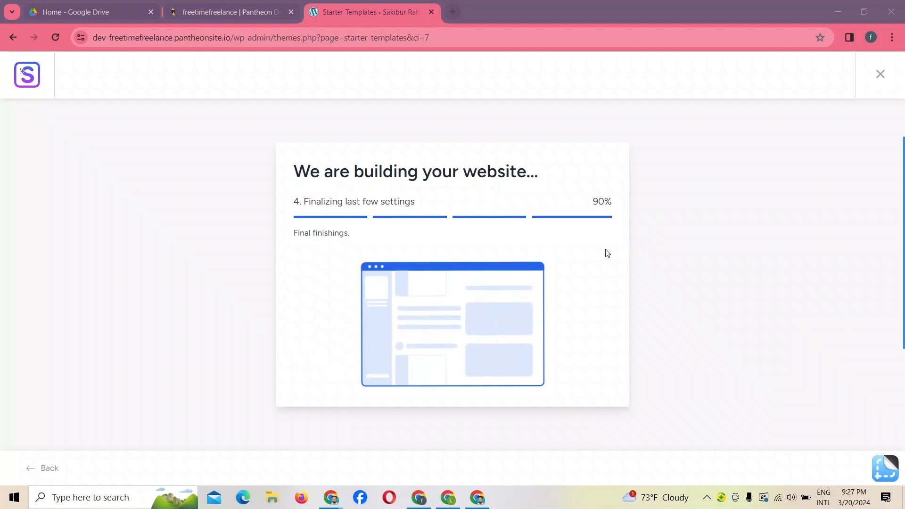
pyautogui.moveTo(896, 275)
pyautogui.click(890, 299)
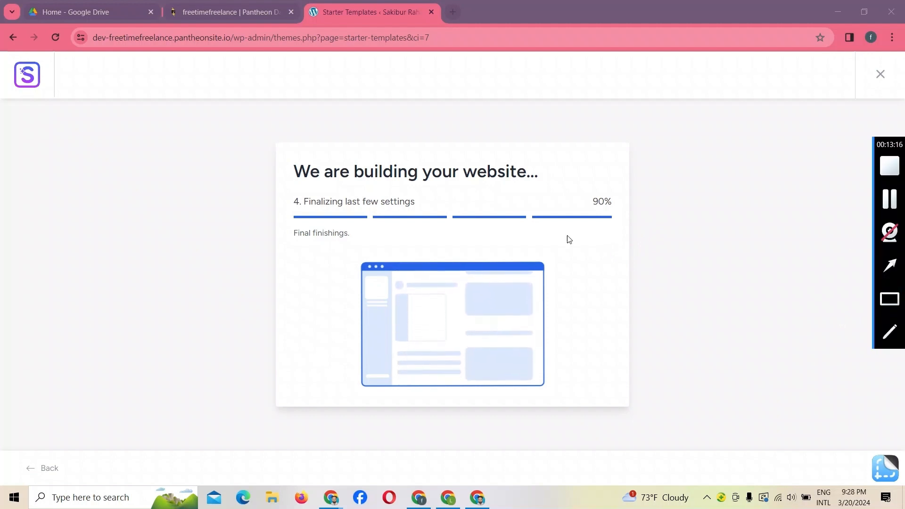
pyautogui.moveTo(248, 170); pyautogui.dragTo(668, 247)
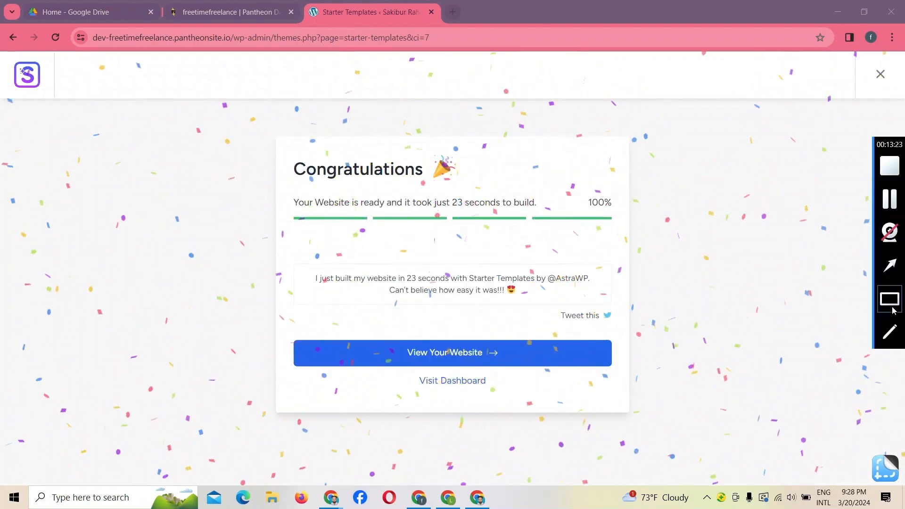
pyautogui.click(889, 299)
pyautogui.moveTo(269, 125)
pyautogui.mouseDown()
pyautogui.moveTo(465, 317)
pyautogui.moveTo(707, 263)
pyautogui.moveTo(728, 267)
pyautogui.mouseUp()
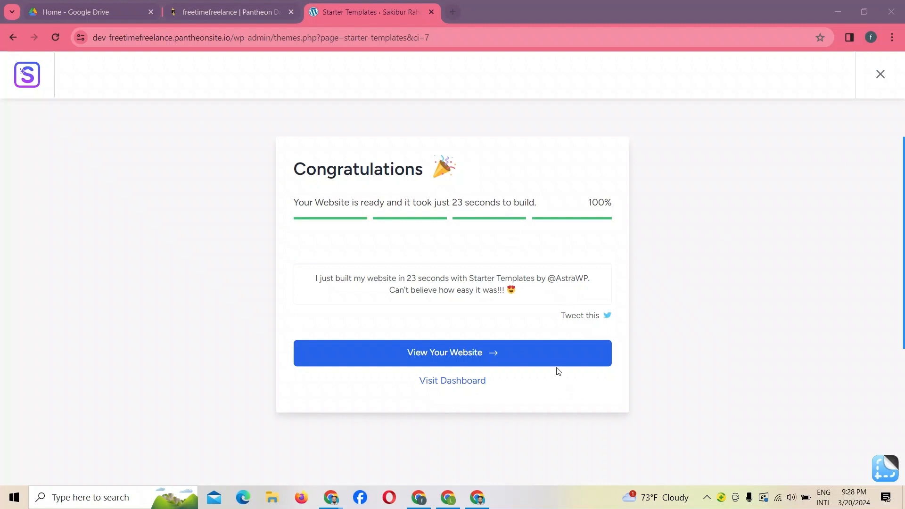
# - Open the newly built website and look over its home page down to the footer
pyautogui.click(459, 361)
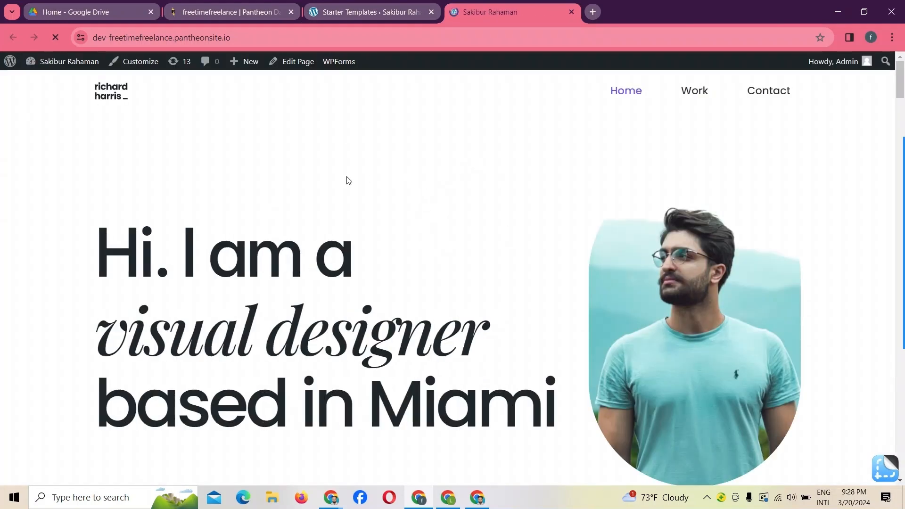
pyautogui.press('End')
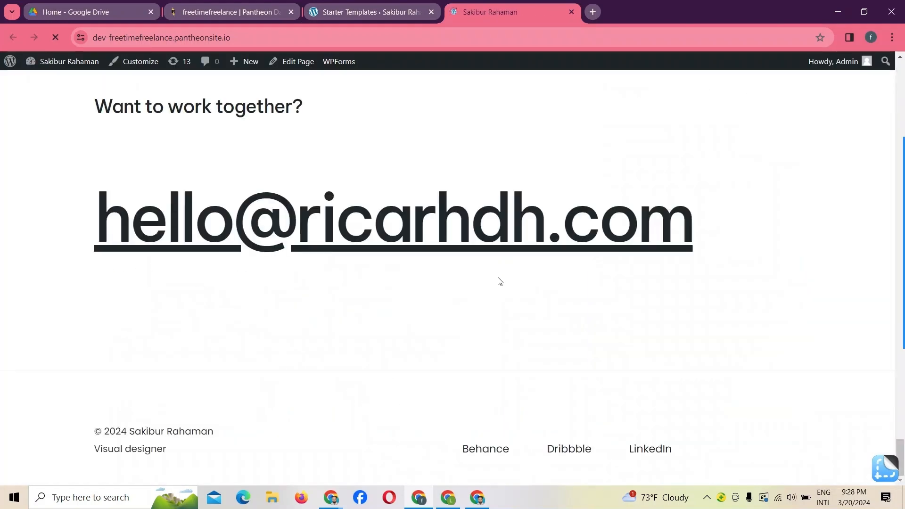
pyautogui.scroll(20, 501, 282)
pyautogui.scroll(-20, 500, 281)
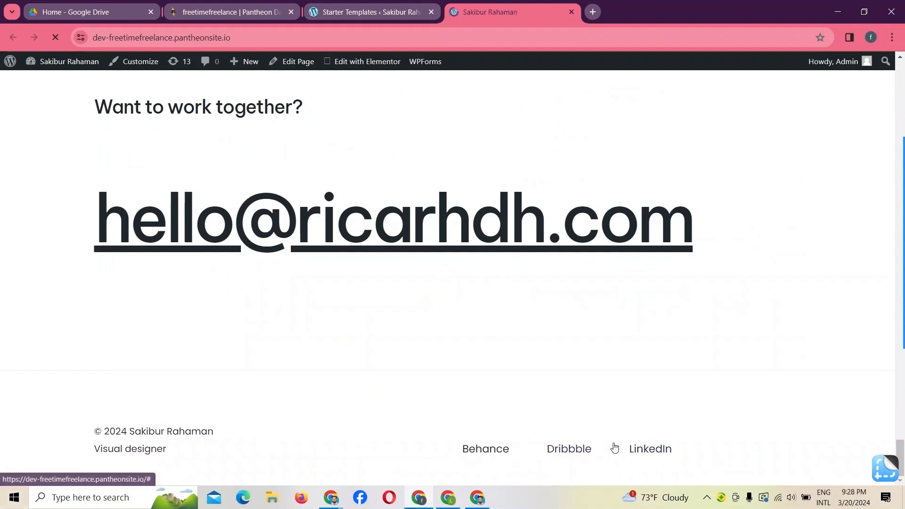
pyautogui.scroll(20, 598, 459)
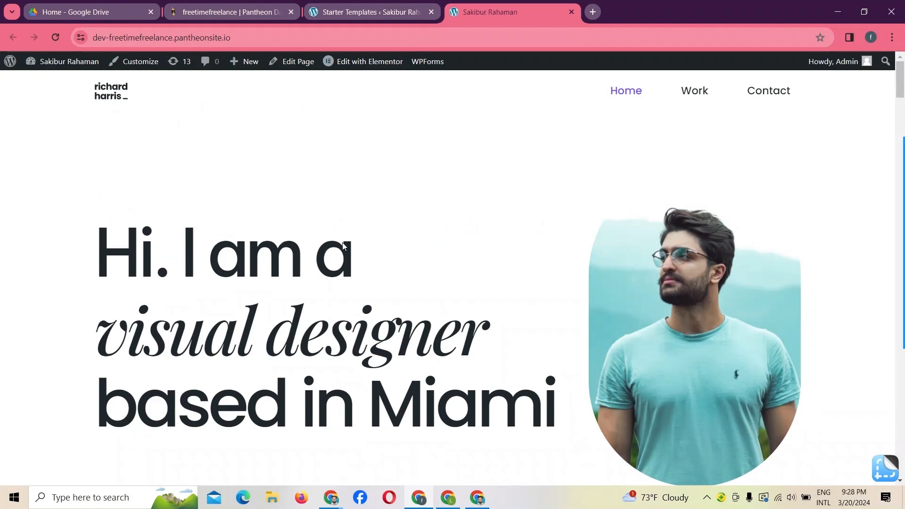
pyautogui.click(898, 312)
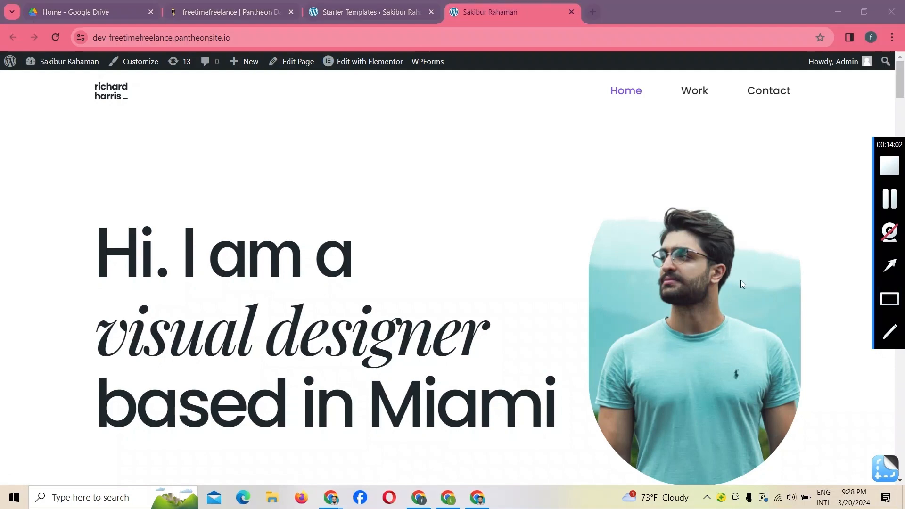
pyautogui.moveTo(311, 47)
pyautogui.mouseDown()
pyautogui.moveTo(381, 98)
pyautogui.moveTo(413, 97)
pyautogui.mouseUp()
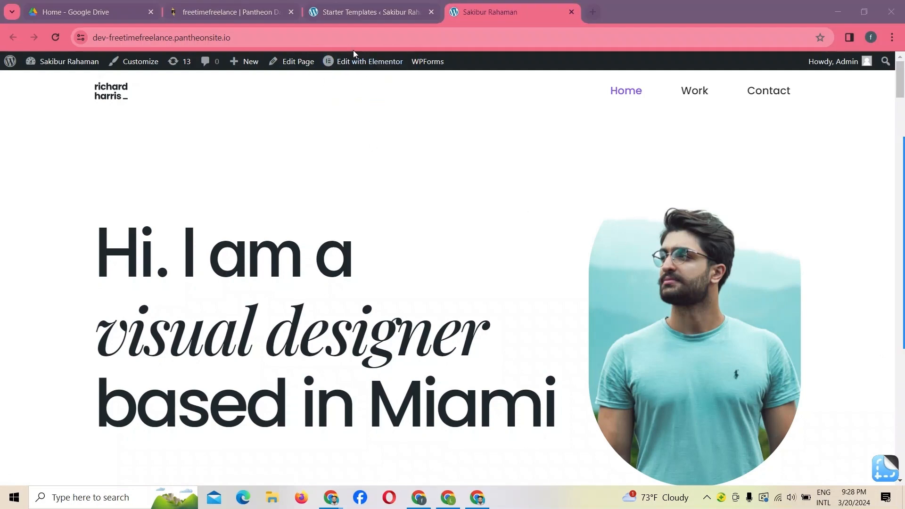
pyautogui.scroll(-20, 457, 223)
pyautogui.scroll(20, 456, 223)
pyautogui.click(236, 38)
pyautogui.click(236, 38)
pyautogui.click(258, 39)
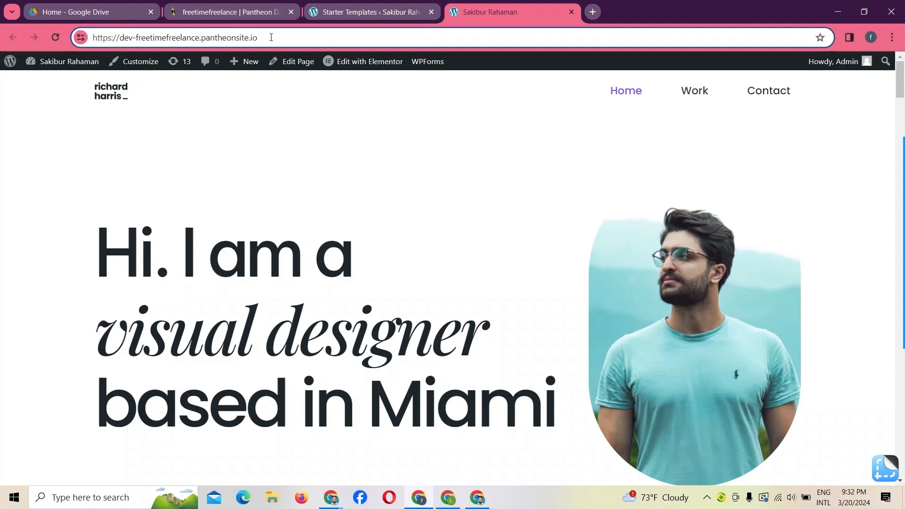
pyautogui.moveTo(269, 38); pyautogui.dragTo(89, 38)
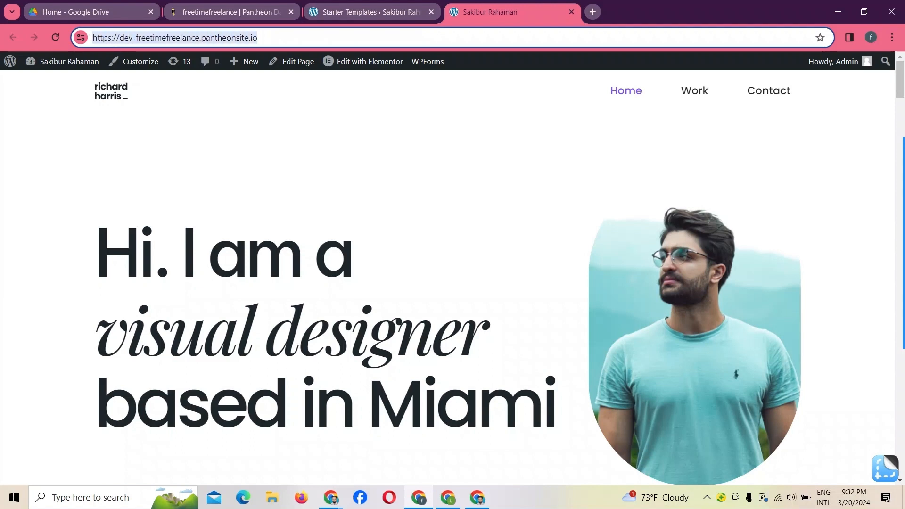
pyautogui.rightClick(115, 45)
pyautogui.click(138, 148)
# - Load the copied site address in a new browser tab and view the home page
pyautogui.click(593, 14)
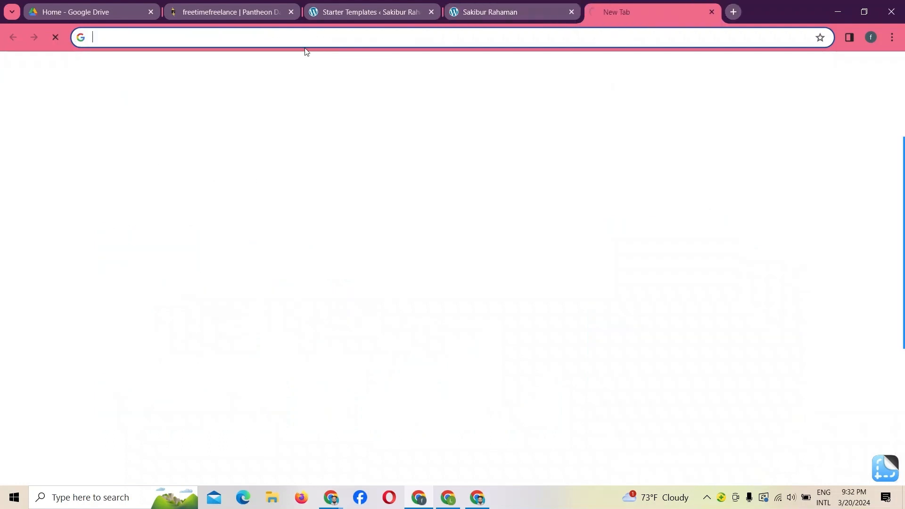
pyautogui.rightClick(297, 36)
pyautogui.click(334, 135)
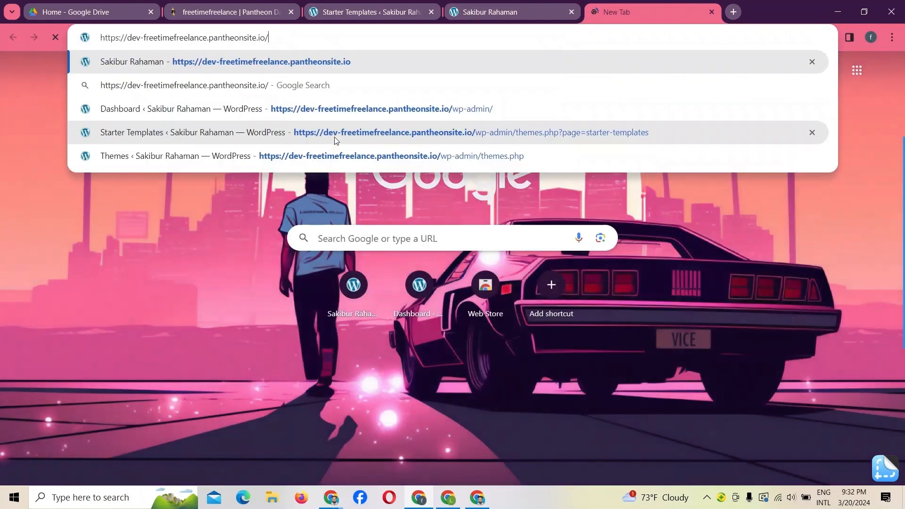
pyautogui.press('Return')
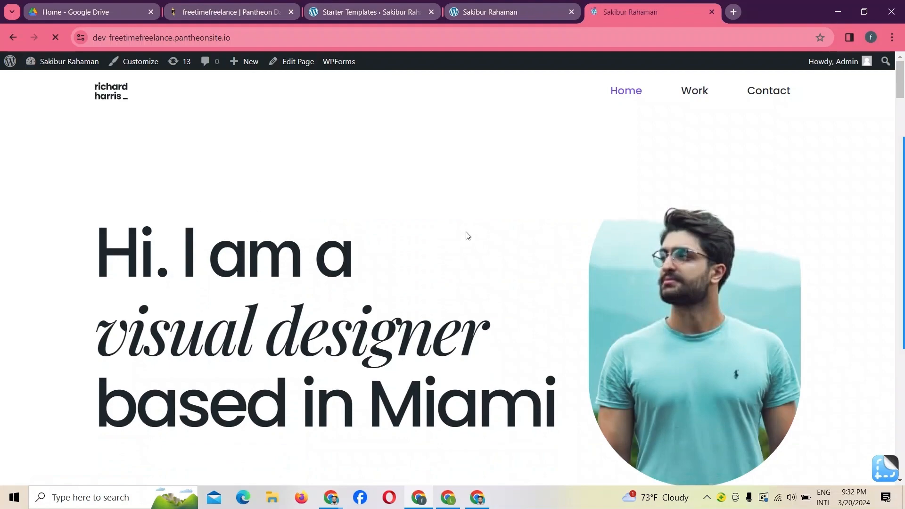
pyautogui.scroll(-20, 469, 236)
pyautogui.scroll(20, 472, 236)
# - Open the WordPress dashboard in another new tab by adding wp-admin to the copied site address
pyautogui.click(236, 37)
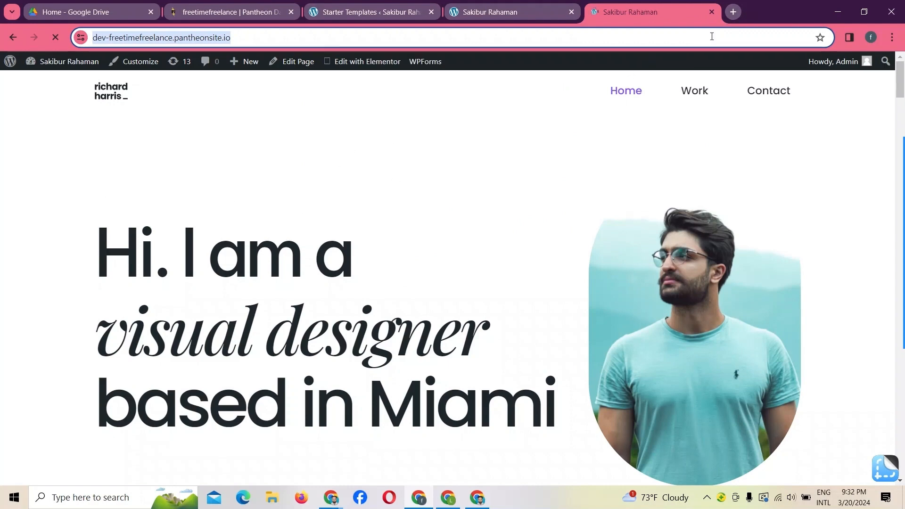
pyautogui.hotkey('ctrl', 't')
pyautogui.click(270, 37)
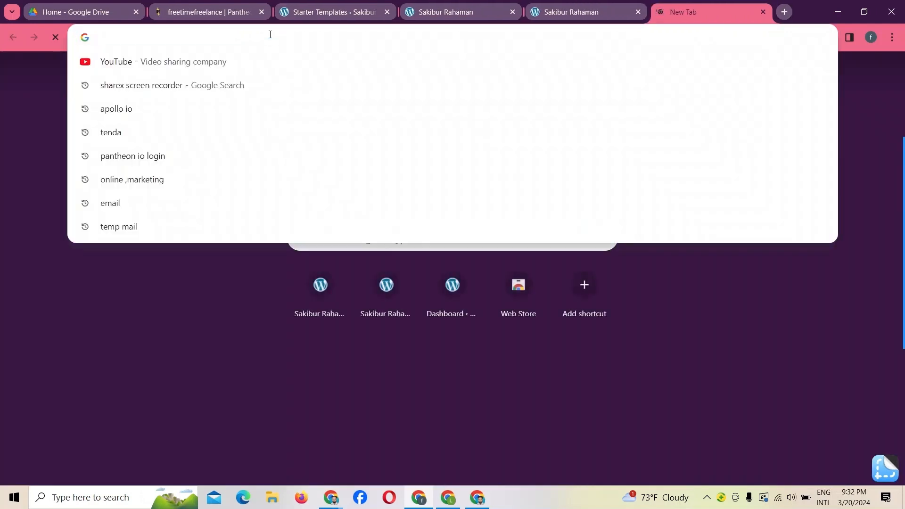
pyautogui.rightClick(268, 37)
pyautogui.click(298, 125)
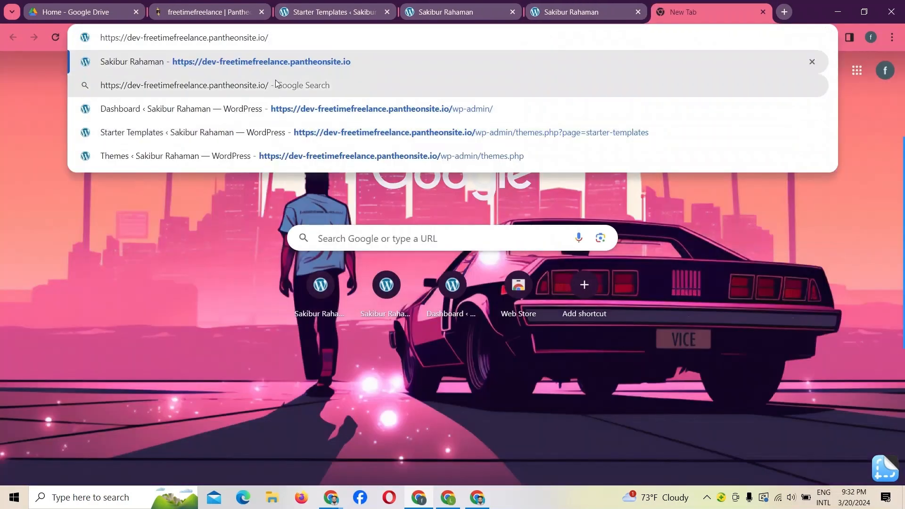
pyautogui.write('wp-ad')
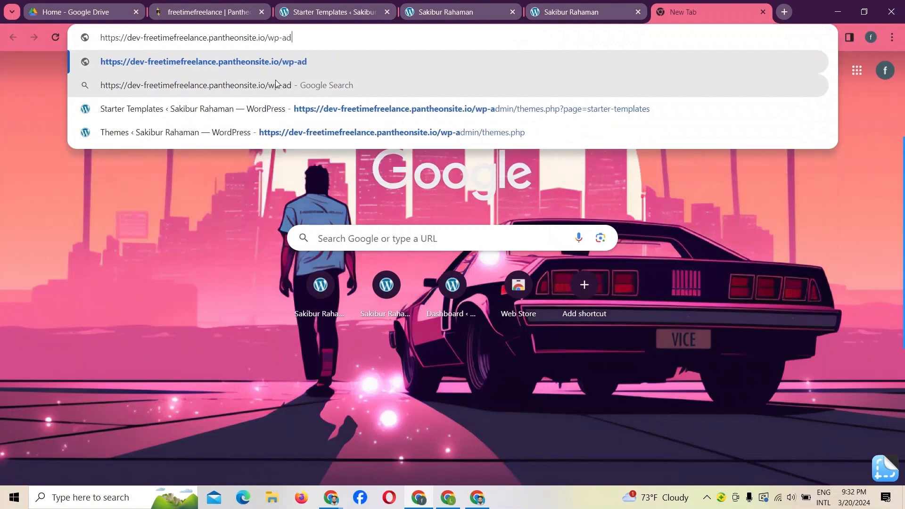
pyautogui.write('min')
pyautogui.press('Return')
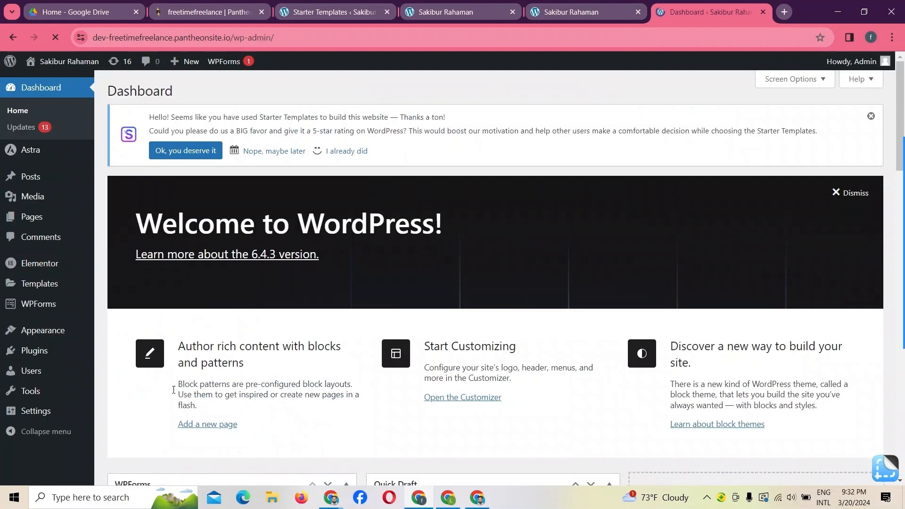
pyautogui.moveTo(58, 265)
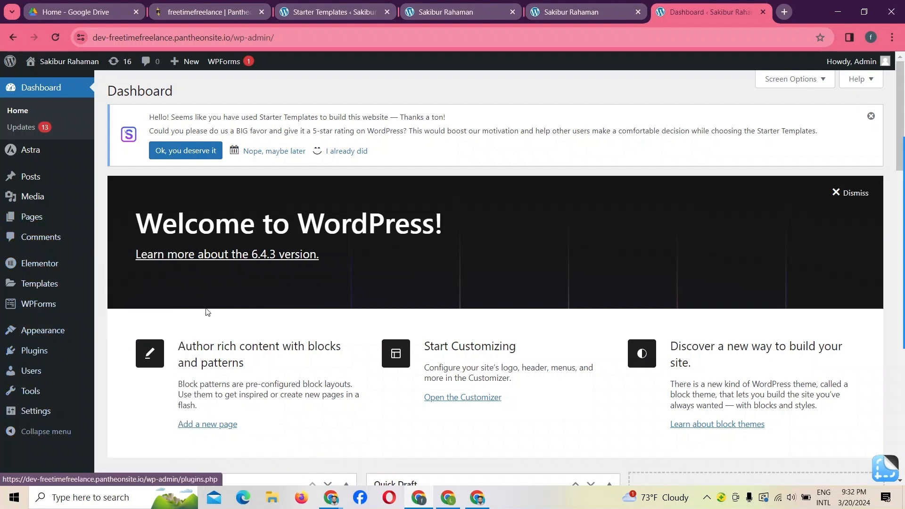
# - Return to the first home page tab and check the Edit with Elementor options for the page
pyautogui.click(447, 13)
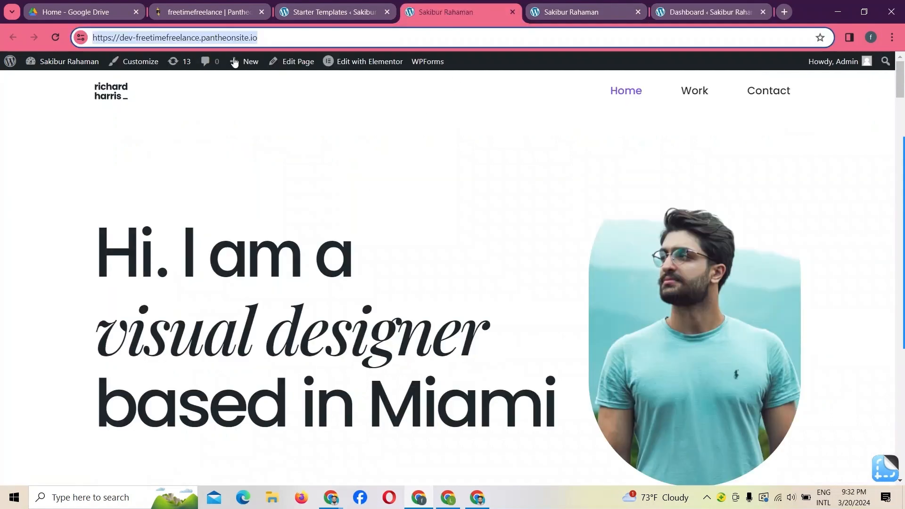
pyautogui.moveTo(386, 66)
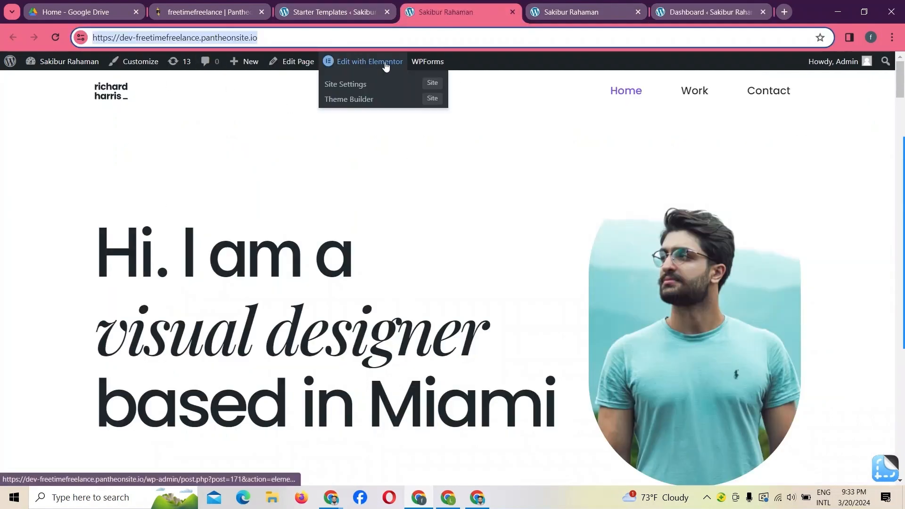
pyautogui.scroll(-10, 491, 227)
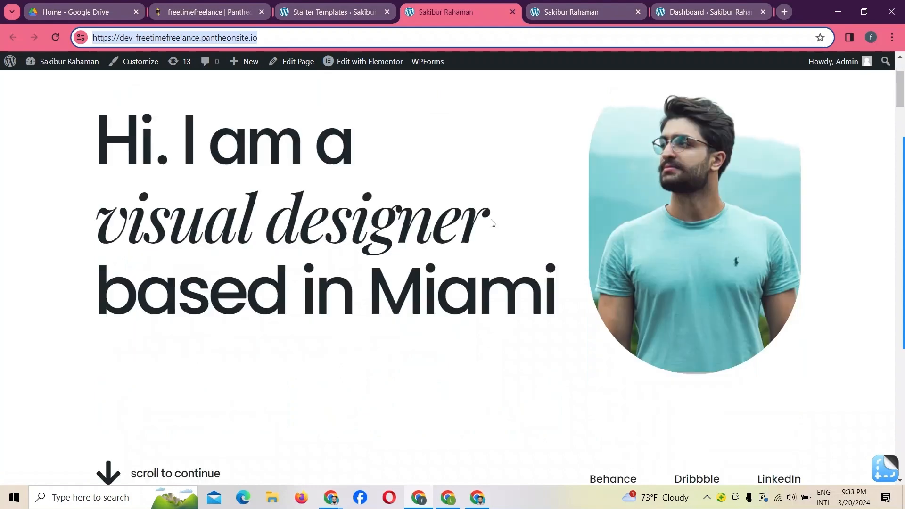
pyautogui.scroll(10, 494, 222)
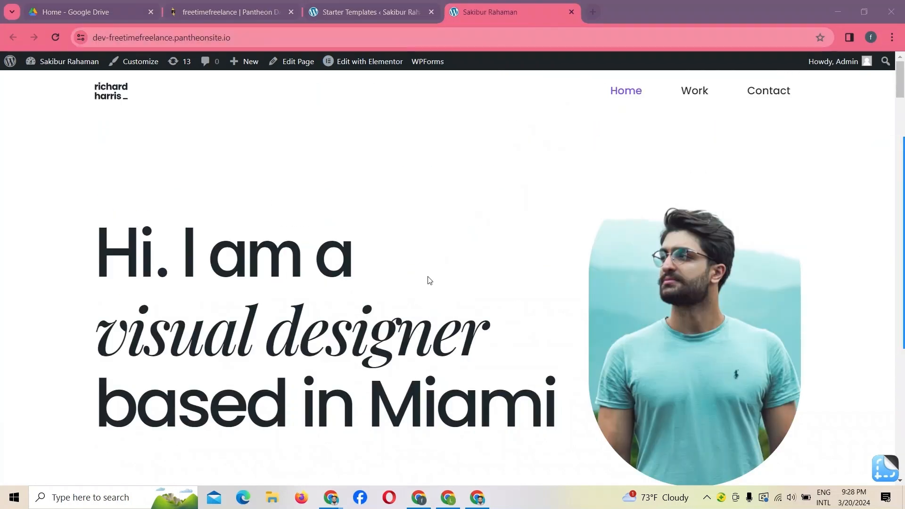
# - Look through the imported home page, from the hero section through the portfolio images to the contact section
pyautogui.scroll(-12, 526, 206)
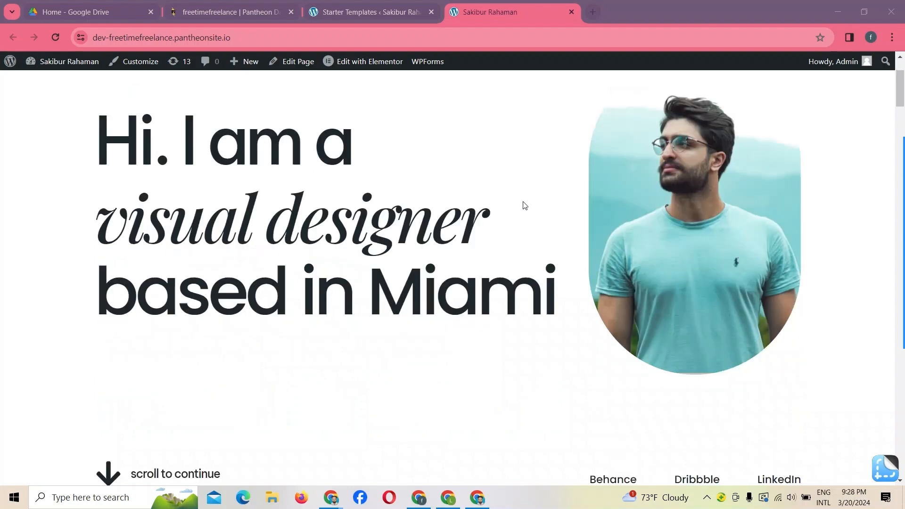
pyautogui.scroll(12, 524, 206)
pyautogui.scroll(-2, 369, 257)
pyautogui.scroll(-15, 369, 257)
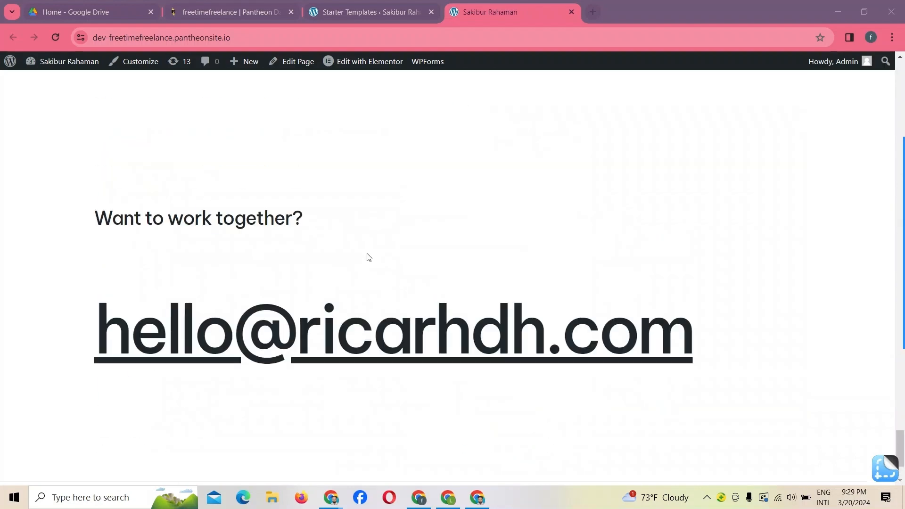
pyautogui.scroll(8, 365, 255)
pyautogui.scroll(-8, 366, 255)
pyautogui.scroll(15, 366, 254)
pyautogui.scroll(-8, 367, 254)
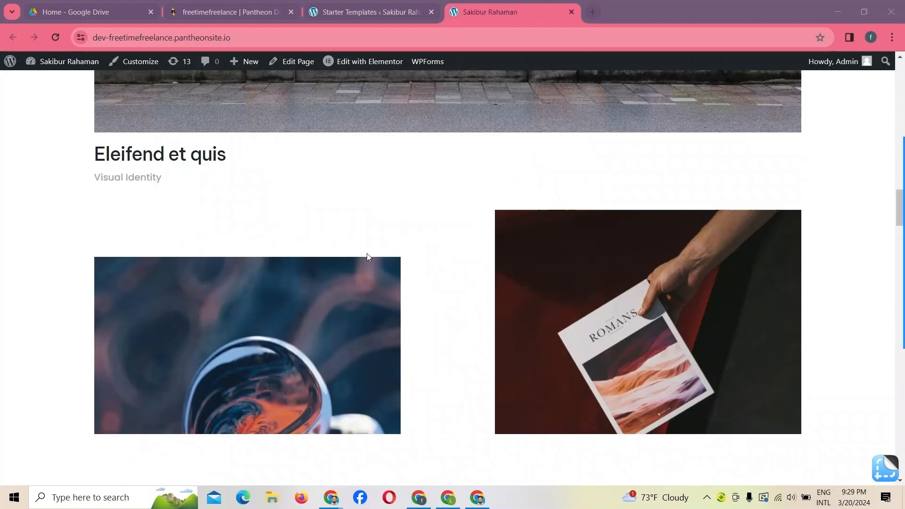
pyautogui.scroll(10, 367, 254)
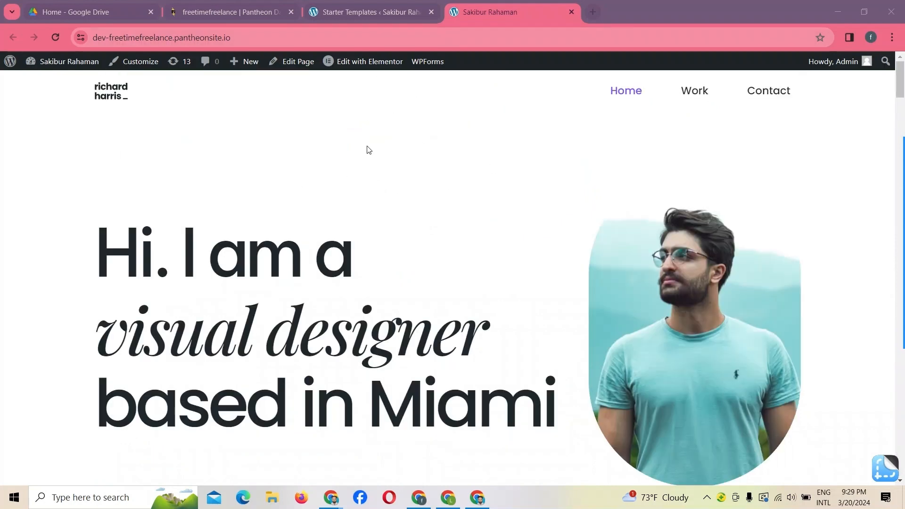
pyautogui.scroll(-8, 547, 174)
pyautogui.scroll(10, 550, 174)
pyautogui.scroll(-8, 440, 227)
pyautogui.scroll(10, 401, 220)
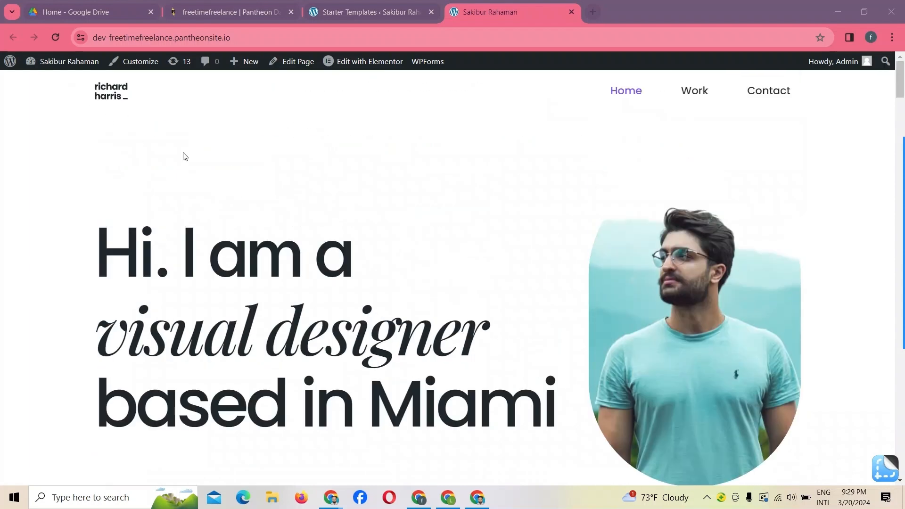